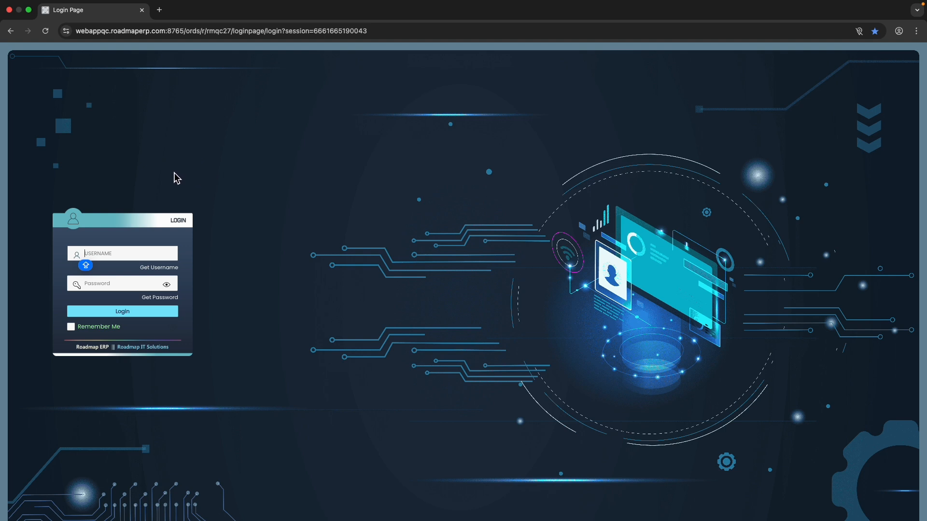
# Log in to the ERP by entering the username and the account password
pyautogui.write('BLJADMIN')
pyautogui.press('Tab')
pyautogui.write('•••••••••')
pyautogui.click(120, 314)
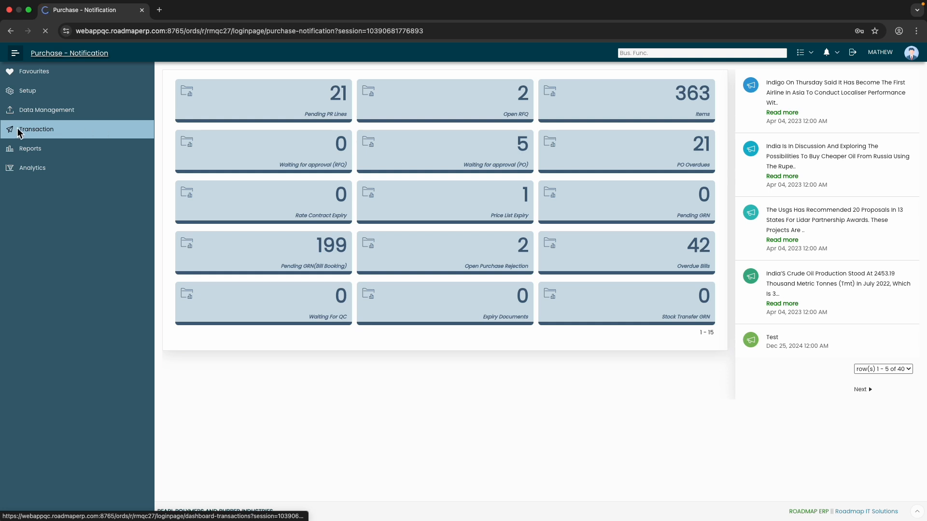
# Open Resource Scheduling from the production transactions and start a new scheduling document
pyautogui.click(18, 133)
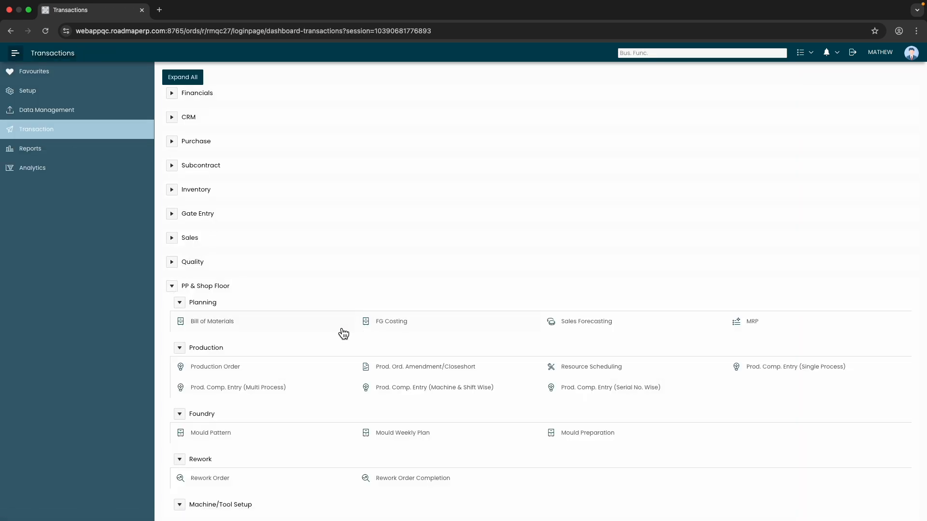
pyautogui.click(578, 372)
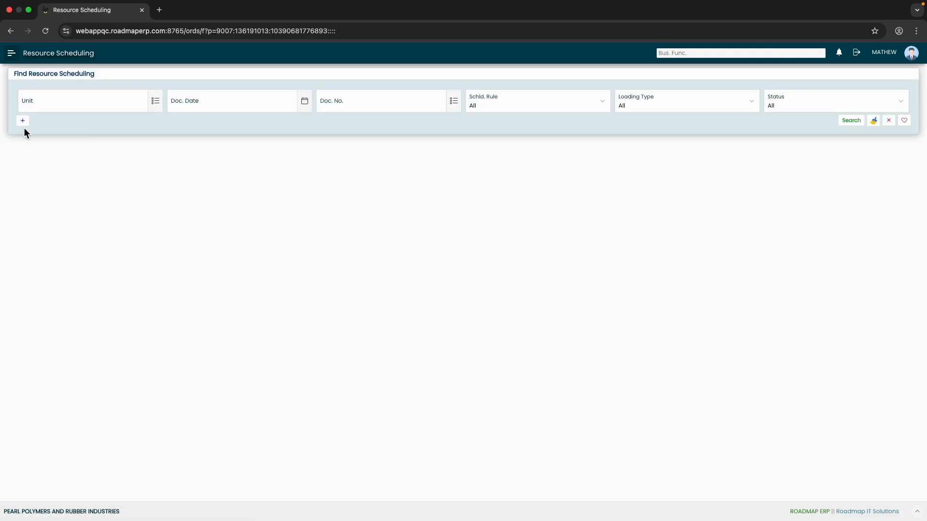
pyautogui.click(23, 121)
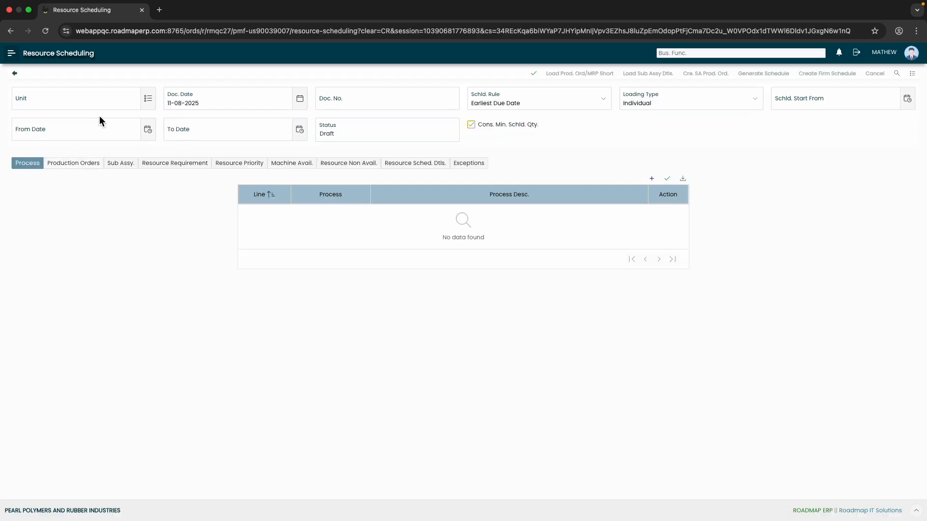
# Select unit U1, keeping Earliest Due Date as the scheduling rule and Individual as the loading type
pyautogui.click(148, 98)
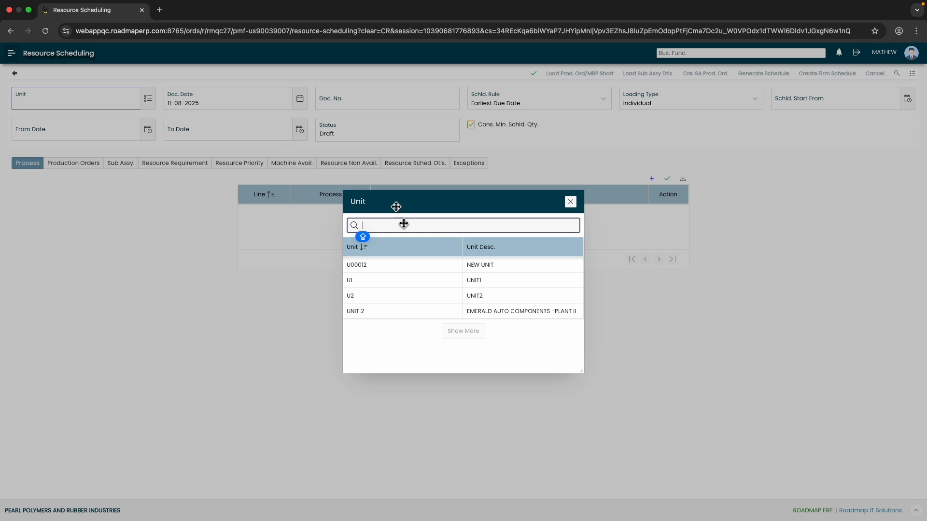
pyautogui.click(398, 279)
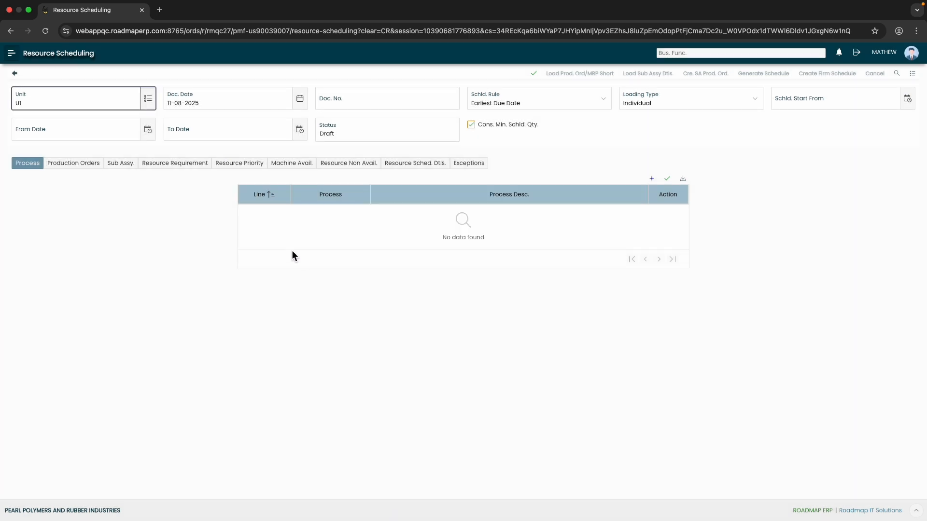
pyautogui.click(605, 102)
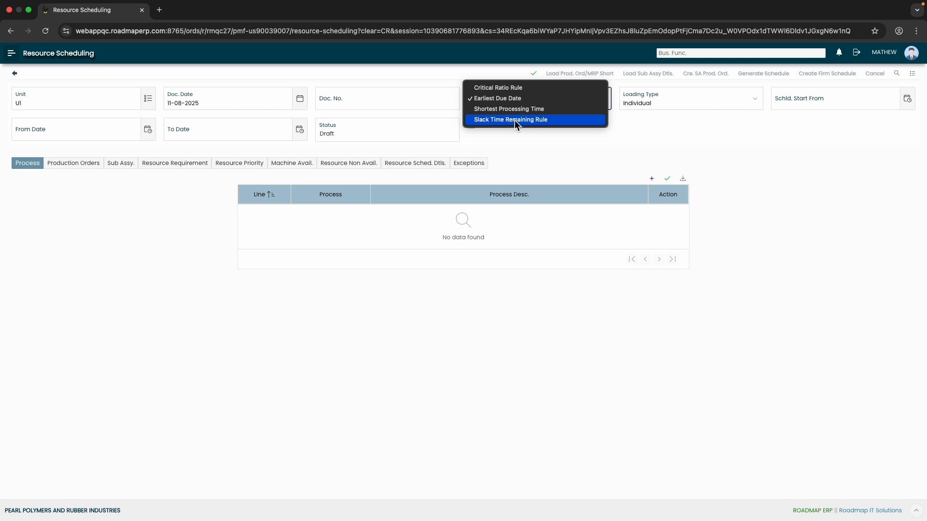
pyautogui.click(526, 143)
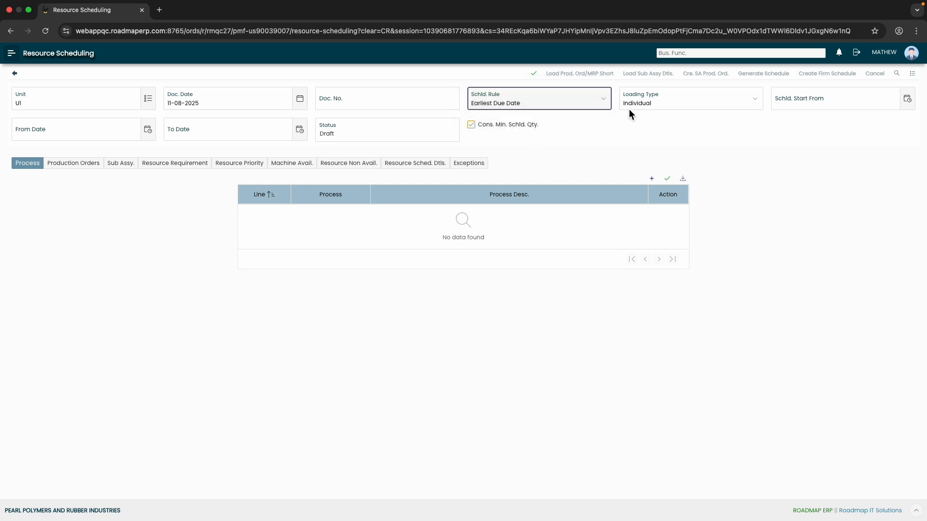
pyautogui.click(698, 99)
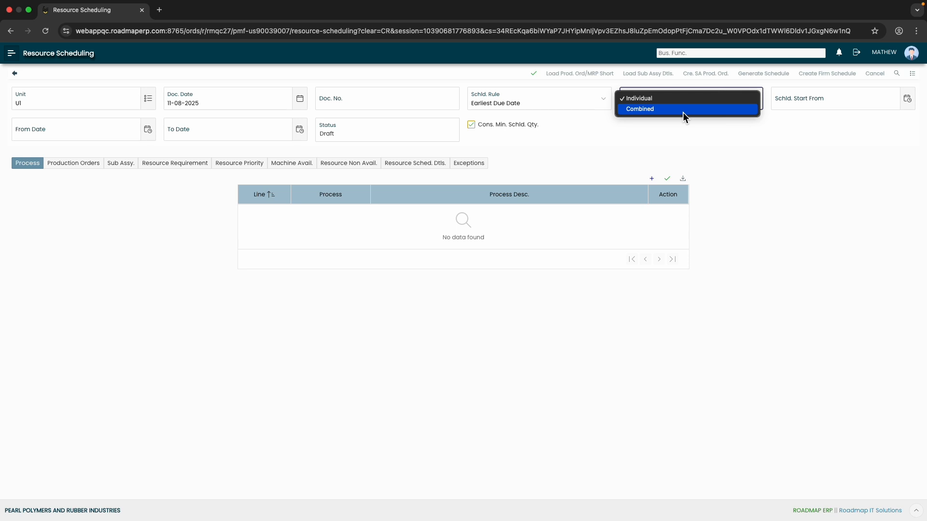
pyautogui.click(680, 129)
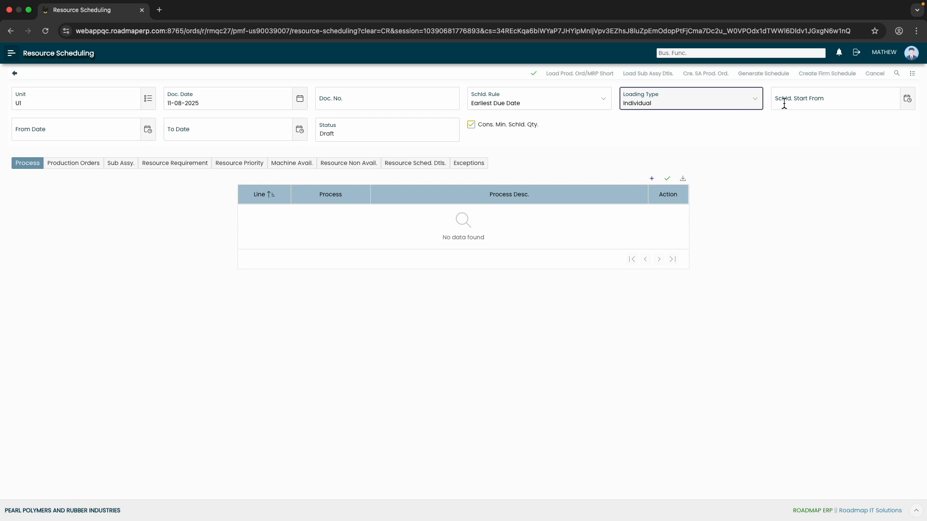
pyautogui.click(907, 107)
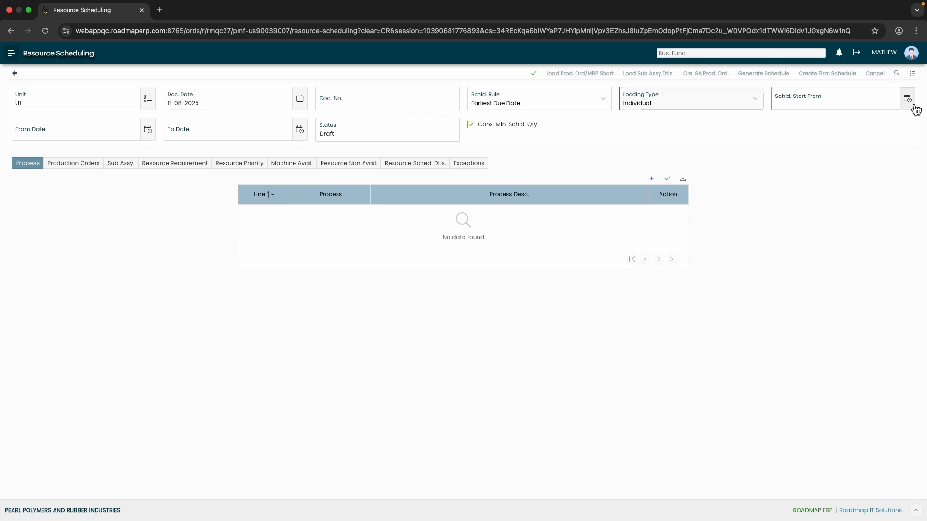
pyautogui.click(801, 183)
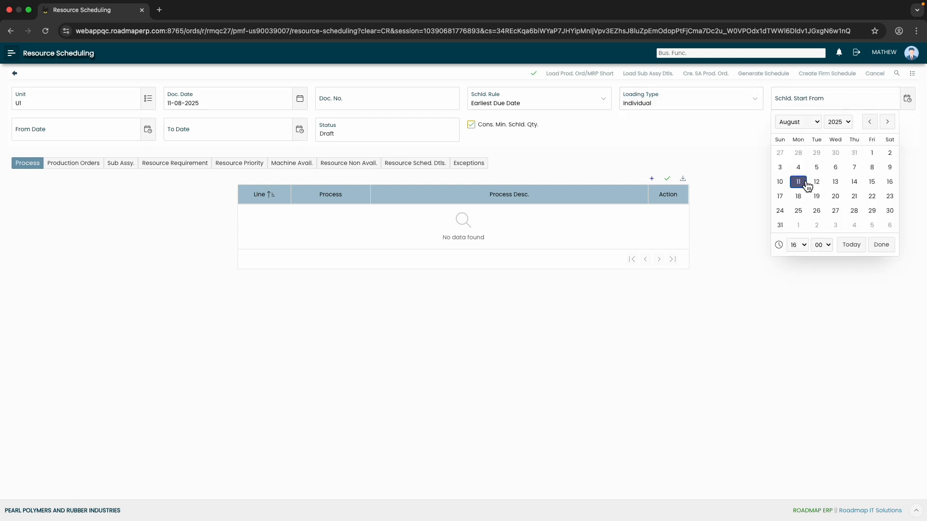
pyautogui.click(881, 246)
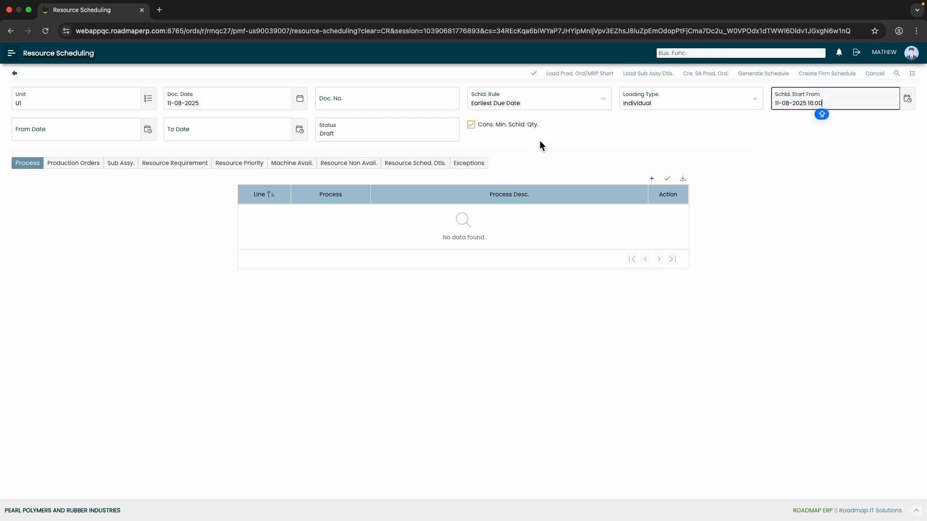
pyautogui.click(148, 130)
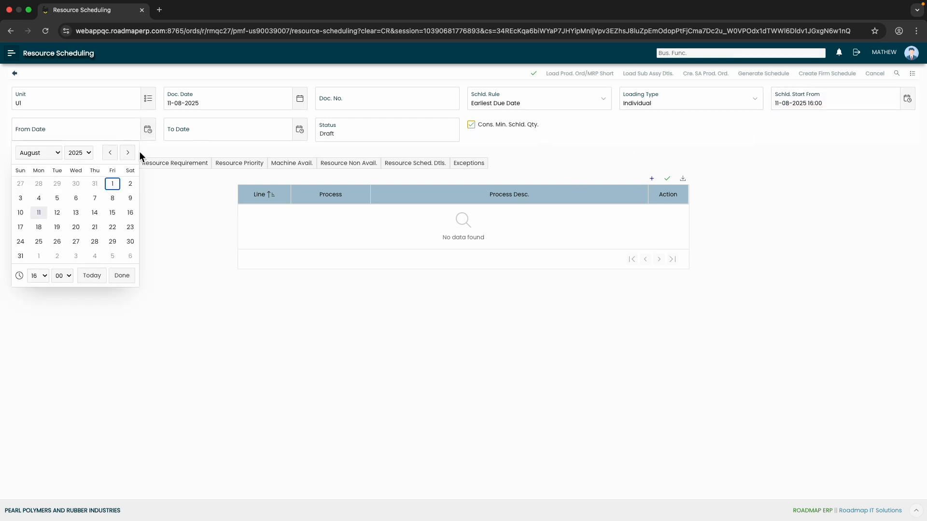
pyautogui.click(57, 152)
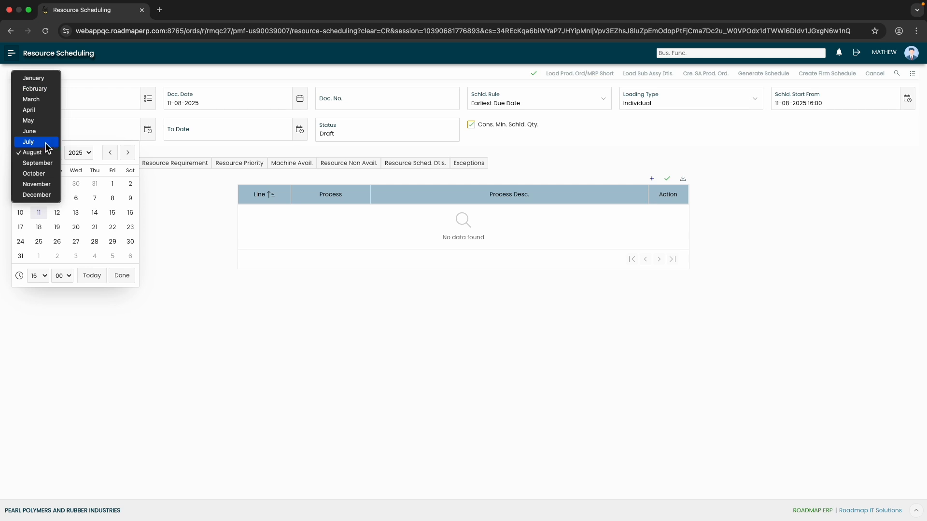
pyautogui.click(45, 143)
pyautogui.click(57, 183)
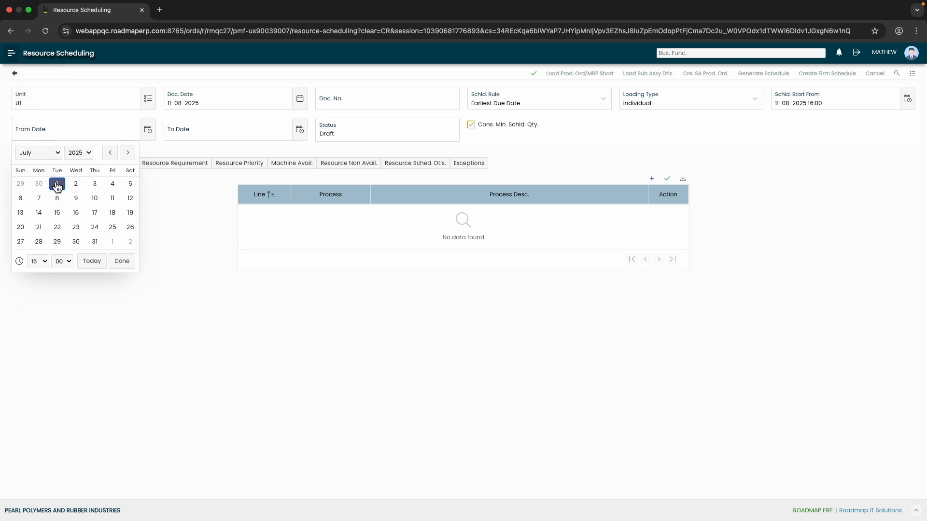
pyautogui.click(110, 262)
pyautogui.click(300, 129)
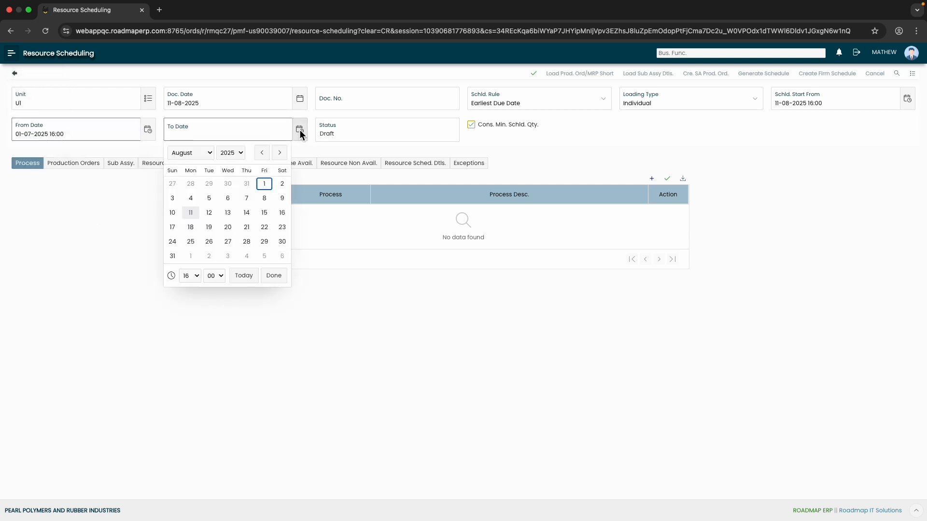
pyautogui.click(207, 153)
pyautogui.click(198, 145)
pyautogui.click(247, 242)
pyautogui.click(274, 260)
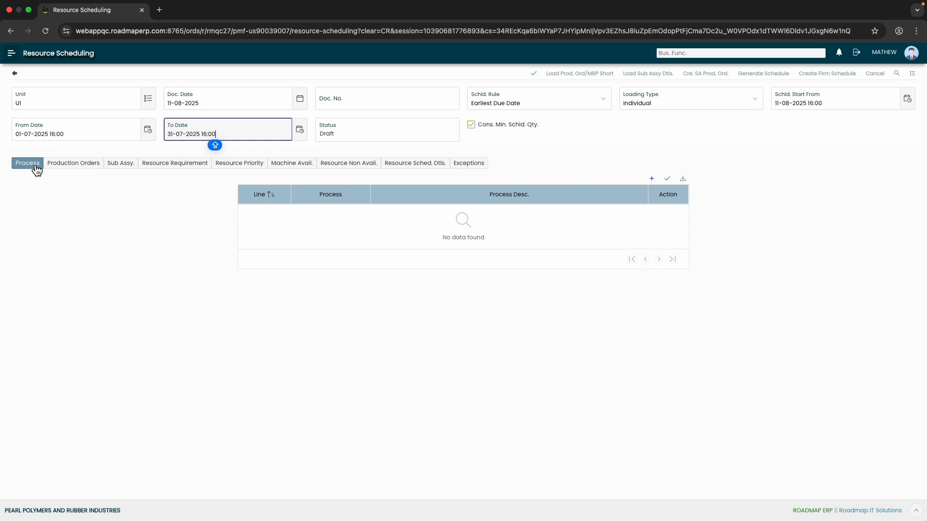
# Examine the document's sections for production orders, sub-assemblies, resource requirement, priority, availability and non-availability, schedule details and exceptions
pyautogui.click(82, 171)
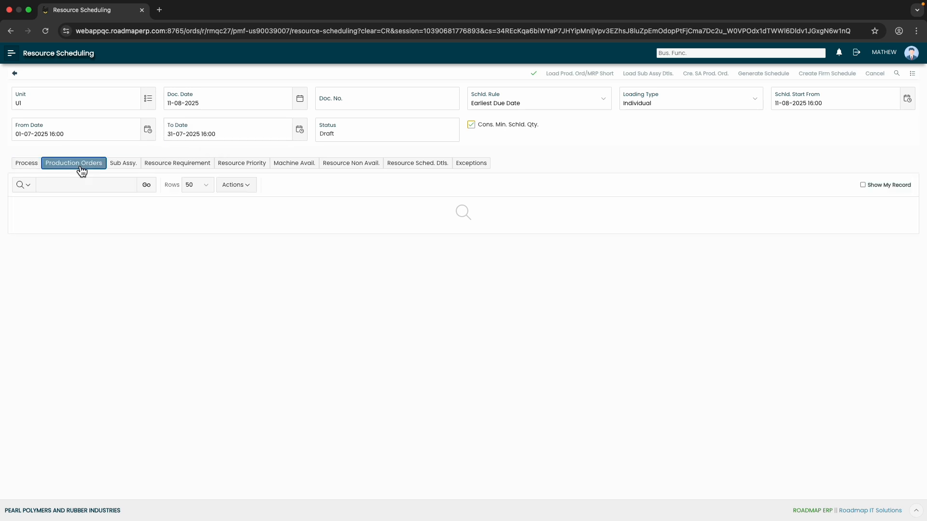
pyautogui.click(127, 166)
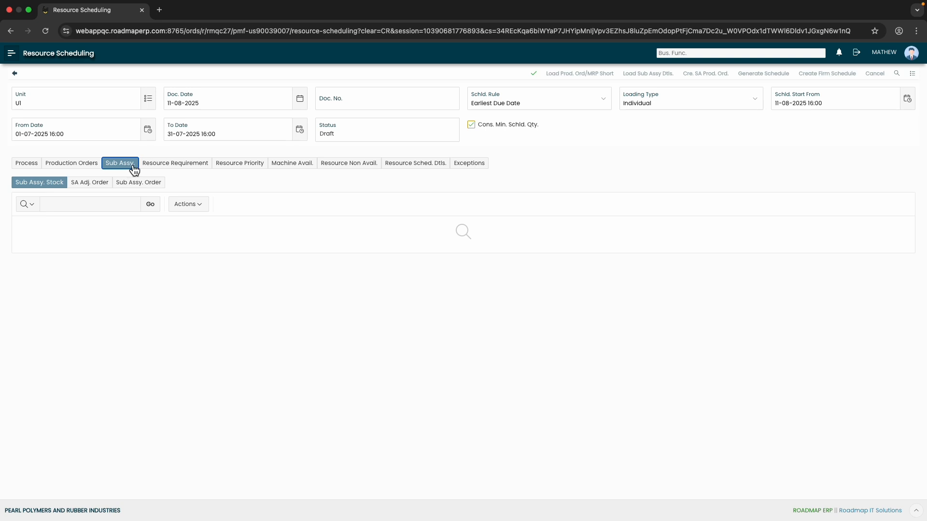
pyautogui.click(165, 170)
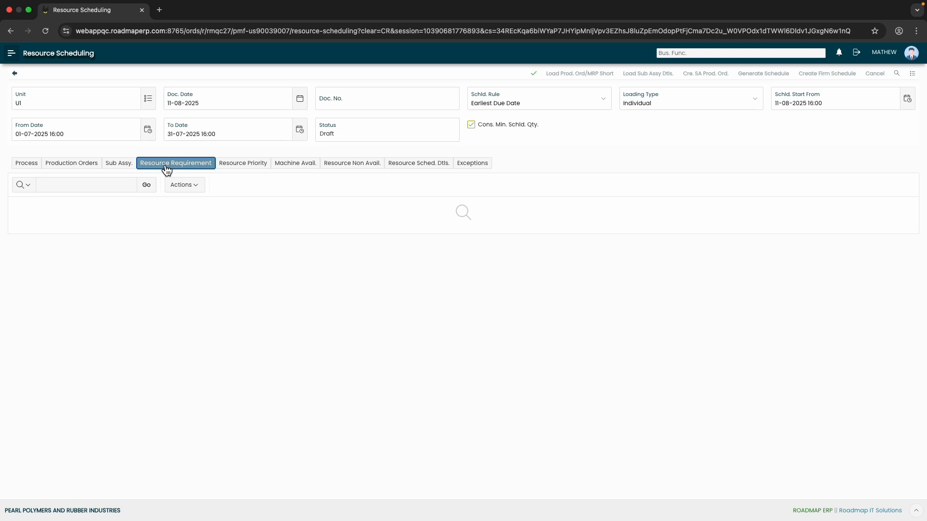
pyautogui.click(245, 169)
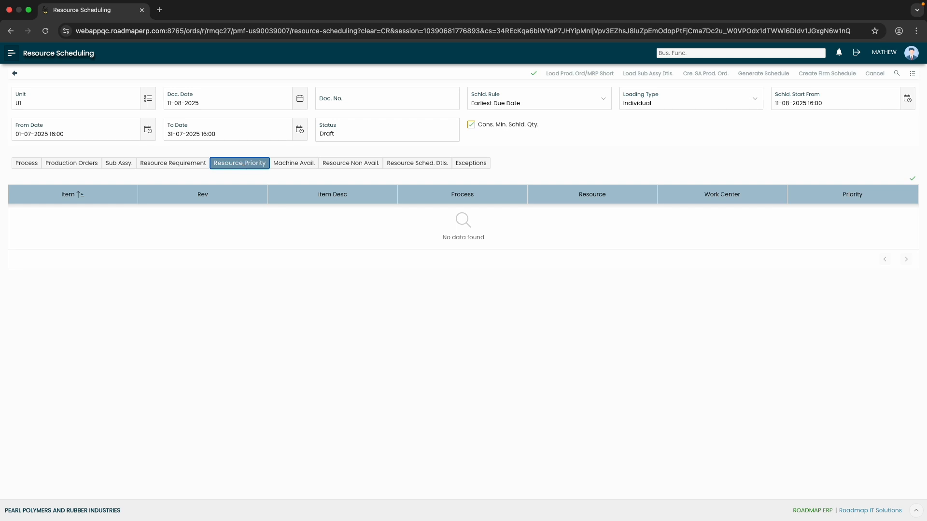
pyautogui.click(311, 168)
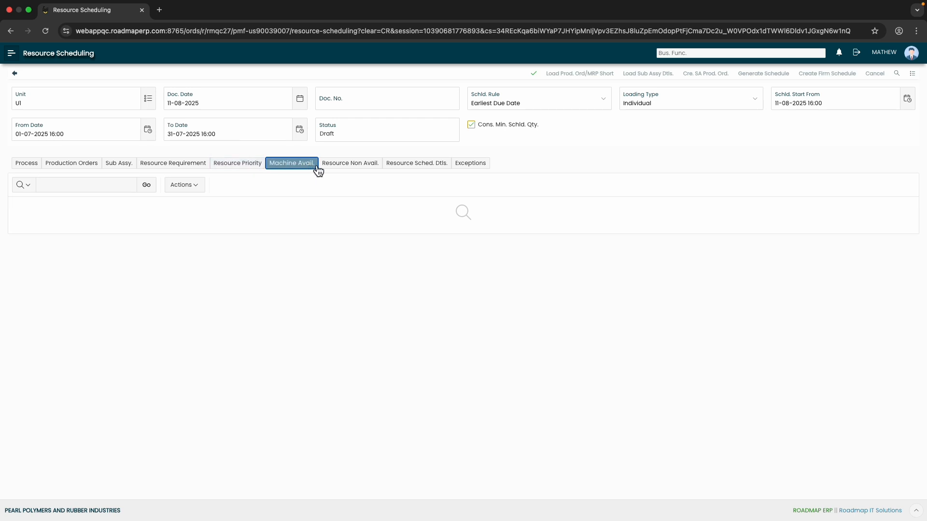
pyautogui.click(361, 169)
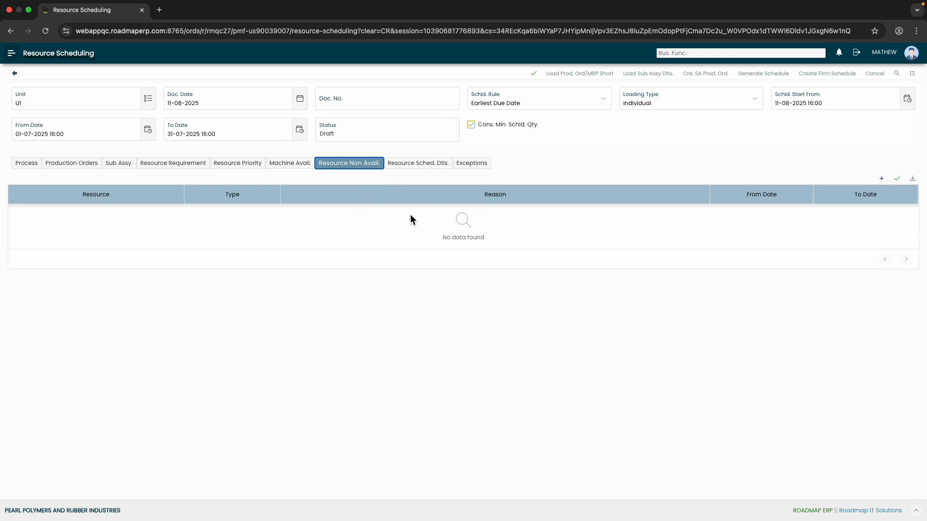
pyautogui.click(428, 171)
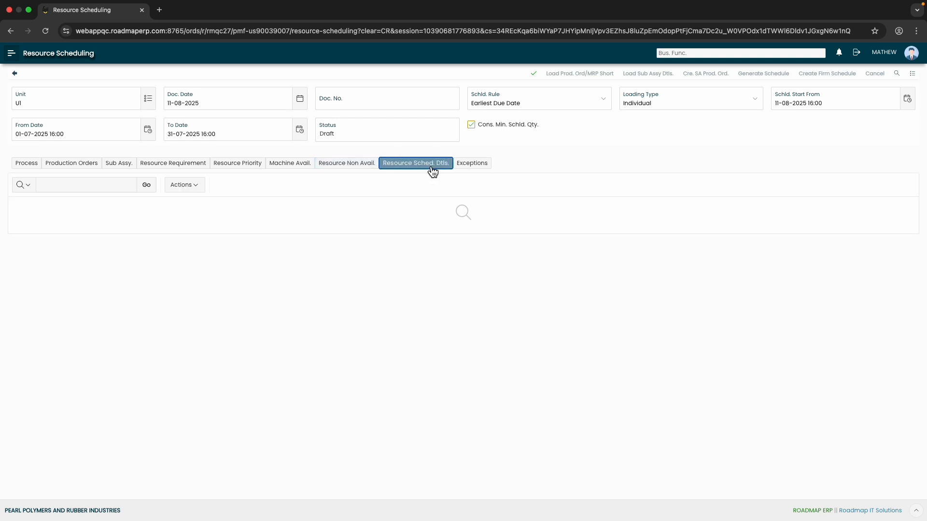
pyautogui.click(471, 171)
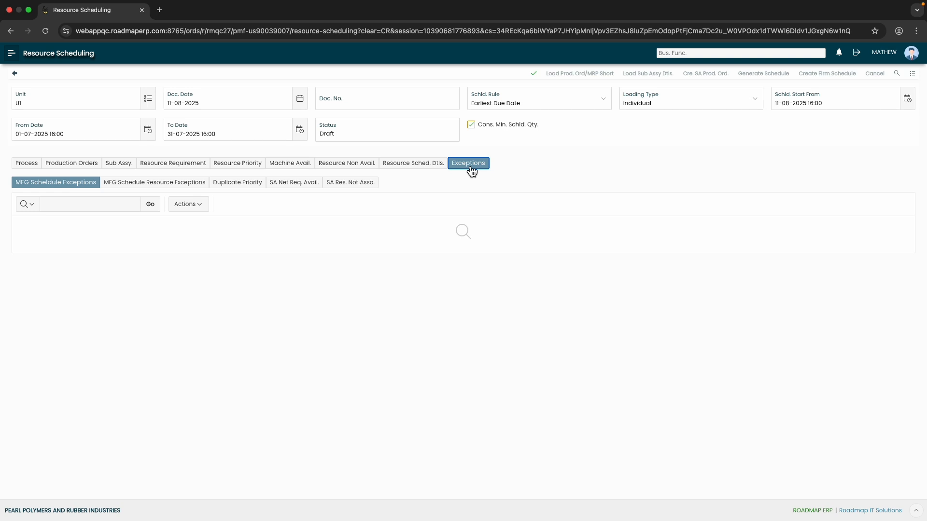
# Save the new scheduling document and load its production orders and MRP shortages
pyautogui.click(535, 75)
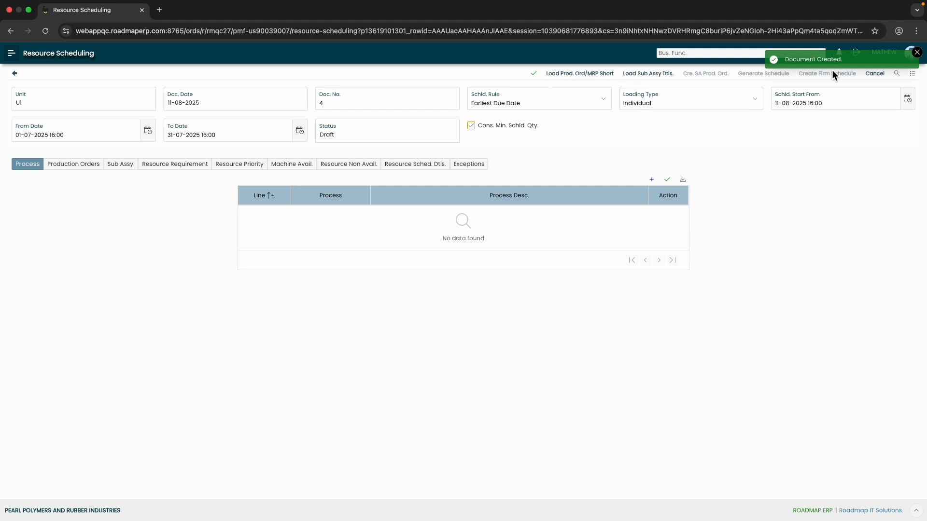
pyautogui.click(586, 73)
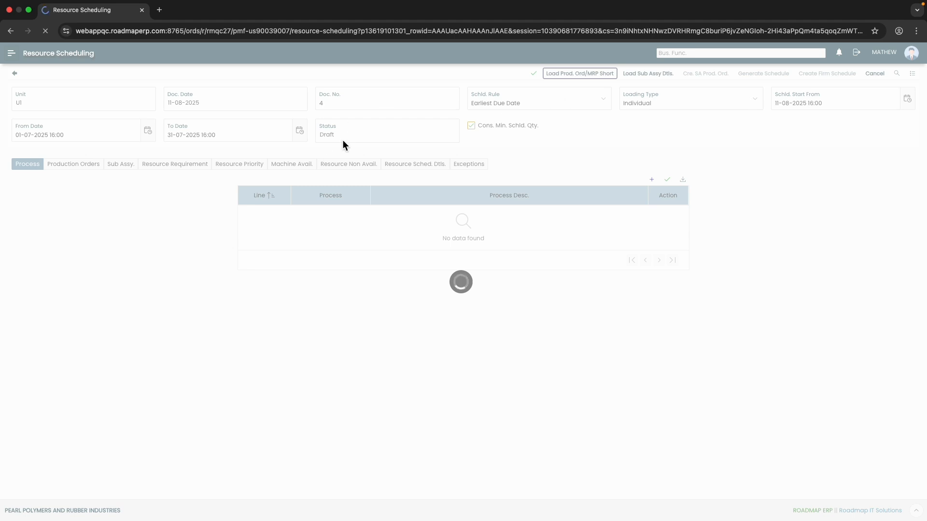
# In the production orders list, leave only the priority 1 order selected for scheduling
pyautogui.click(100, 170)
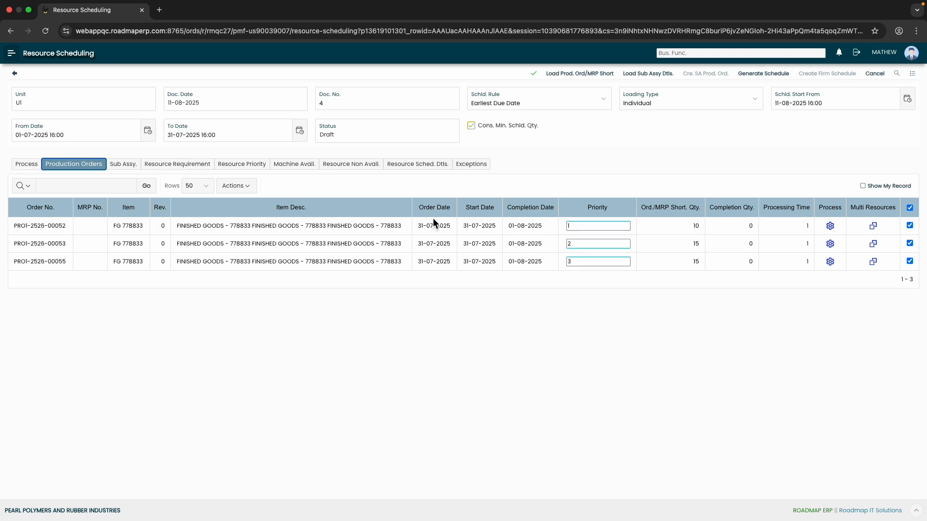
pyautogui.click(910, 209)
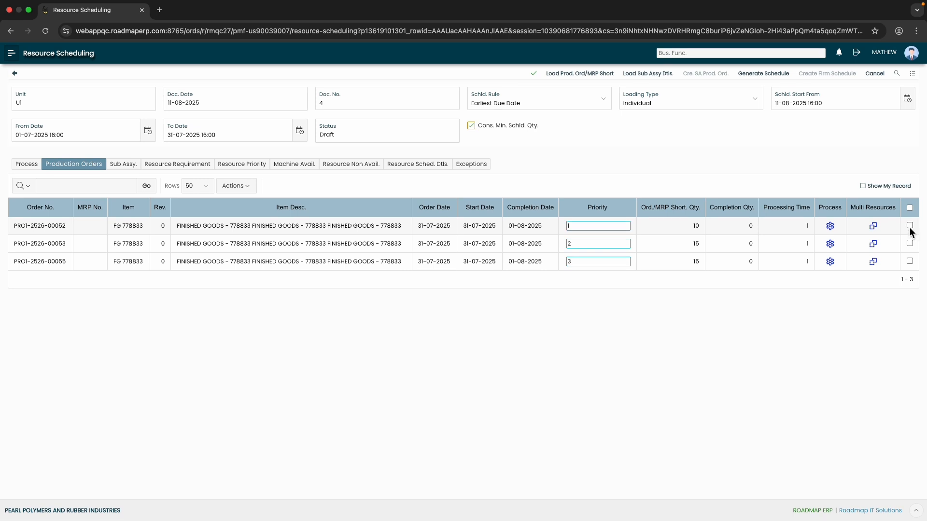
pyautogui.click(909, 225)
# In the process details of the priority 1 order, leave only the MOULDING-1 process selected
pyautogui.click(830, 225)
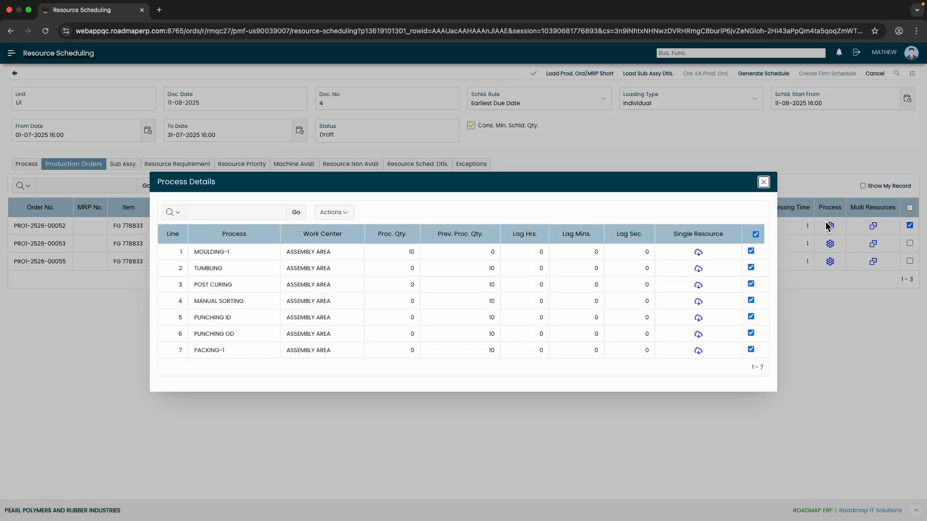
pyautogui.click(755, 234)
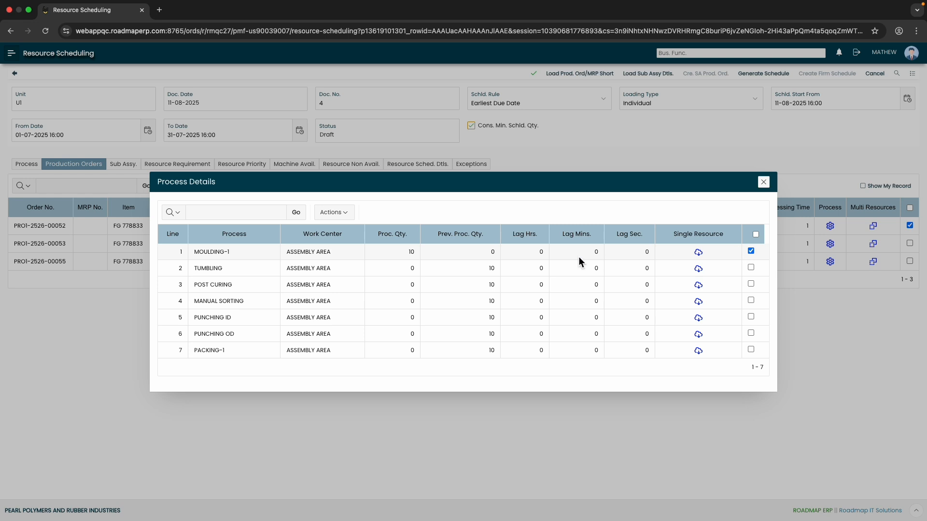
# Review the single resource details of MOULDING-1, close the process details and save the scheduling document
pyautogui.click(699, 253)
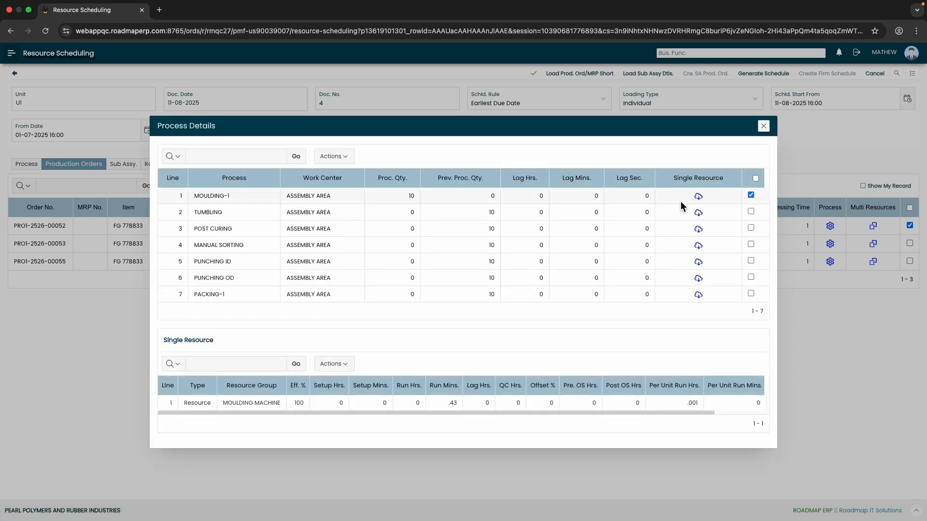
pyautogui.moveTo(277, 413); pyautogui.dragTo(384, 416)
pyautogui.moveTo(502, 414); pyautogui.dragTo(153, 415)
pyautogui.moveTo(638, 413); pyautogui.dragTo(599, 420)
pyautogui.click(764, 127)
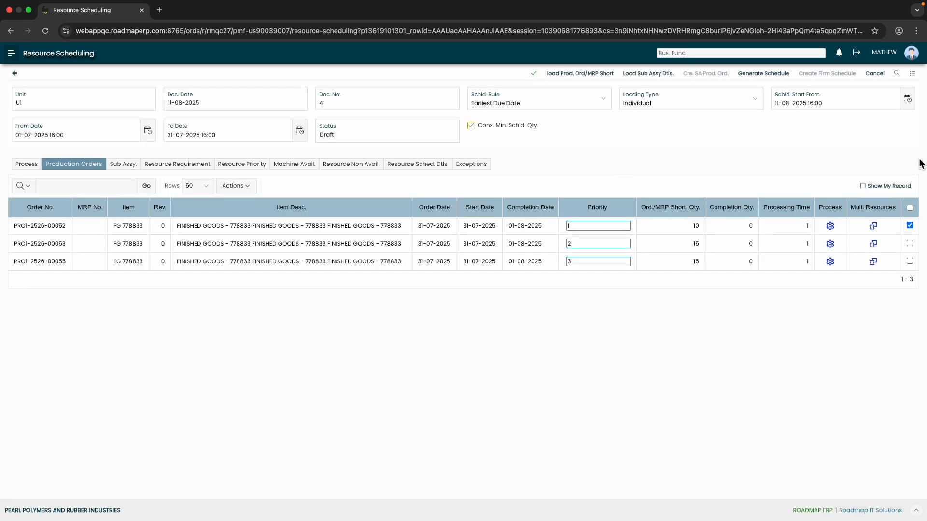
pyautogui.click(544, 78)
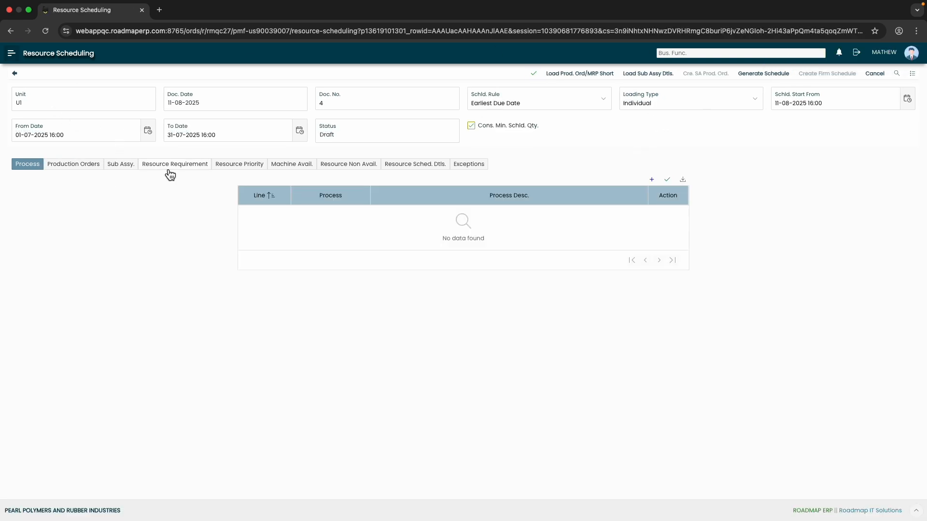
# Check the selected production order, generate the resource schedule, and create the firm schedule from it
pyautogui.click(73, 167)
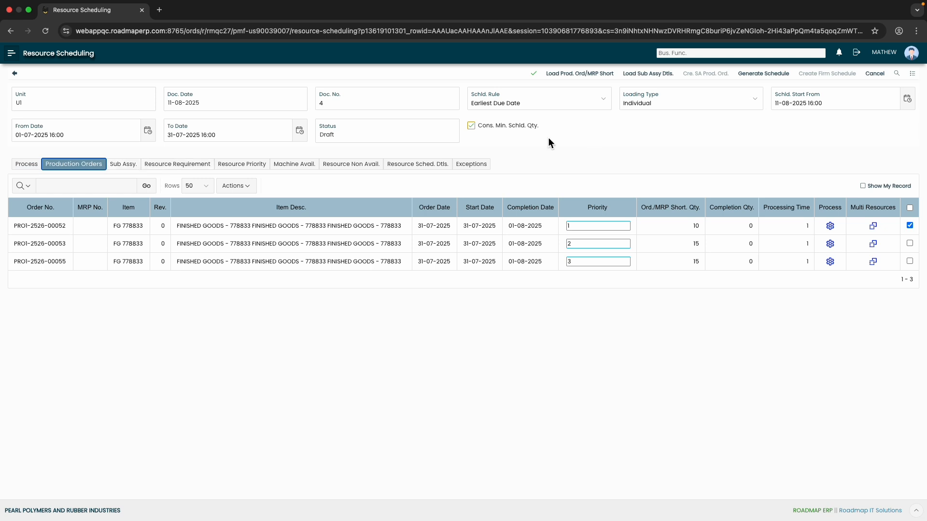
pyautogui.click(763, 74)
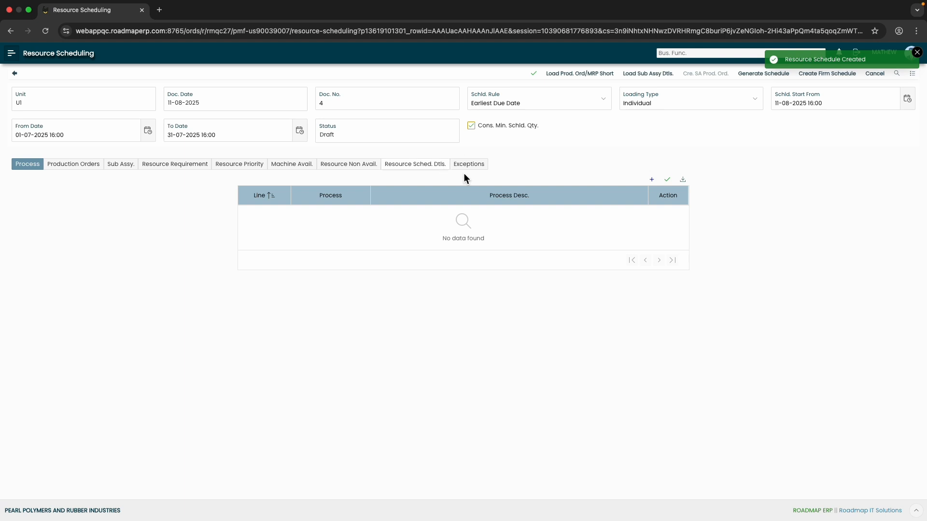
pyautogui.click(839, 76)
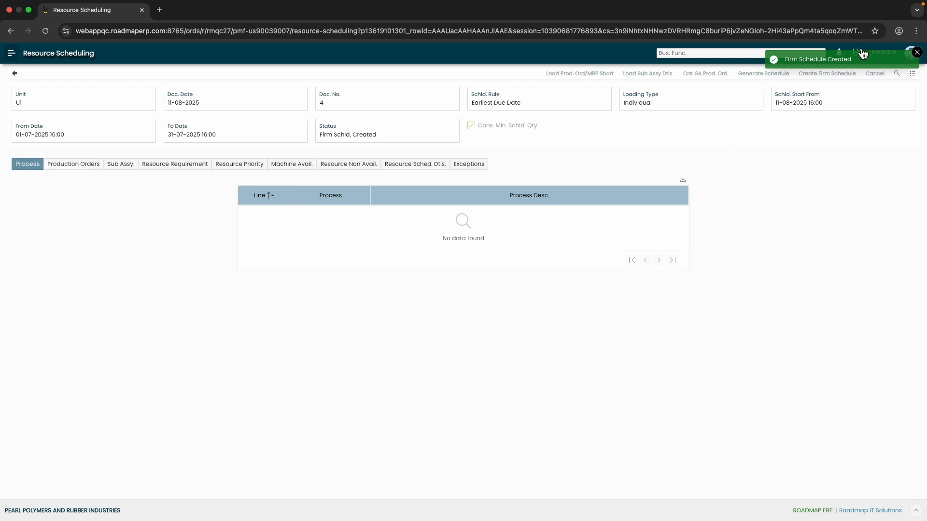
pyautogui.click(917, 53)
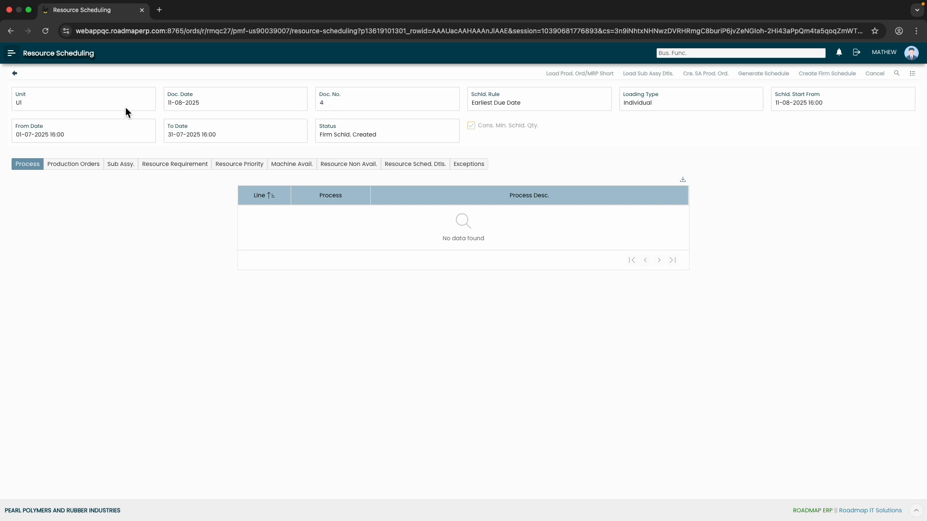
# Return to the resource scheduling search, list all scheduling documents and check the status of document 4
pyautogui.click(15, 74)
pyautogui.click(851, 120)
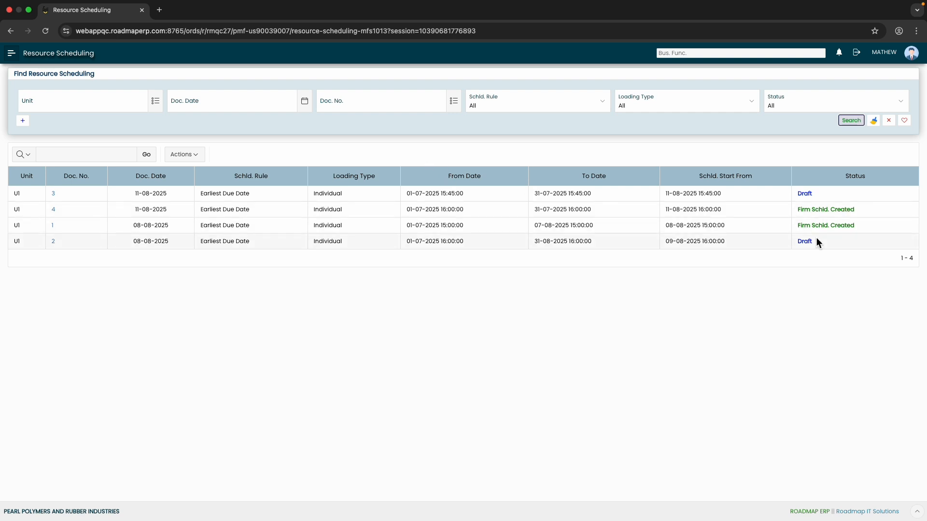
pyautogui.moveTo(801, 214); pyautogui.dragTo(875, 213)
pyautogui.click(869, 227)
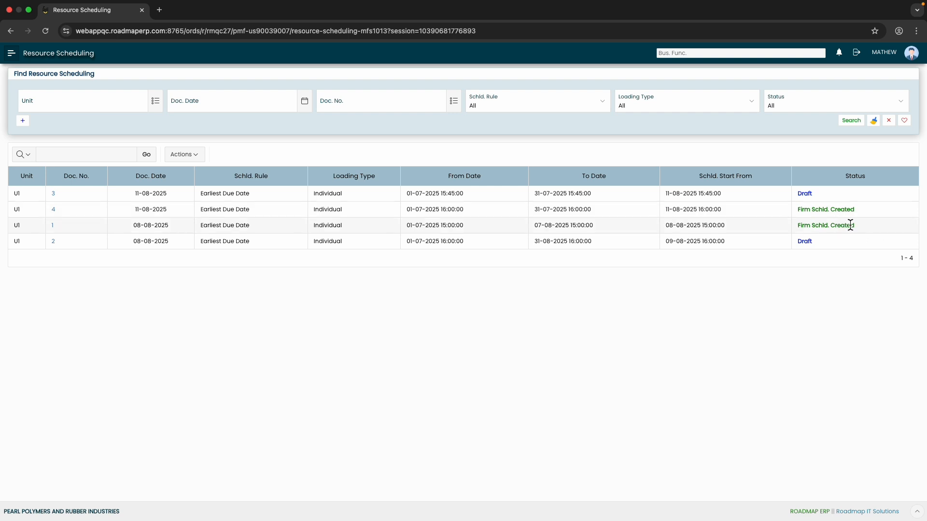
pyautogui.moveTo(530, 2)
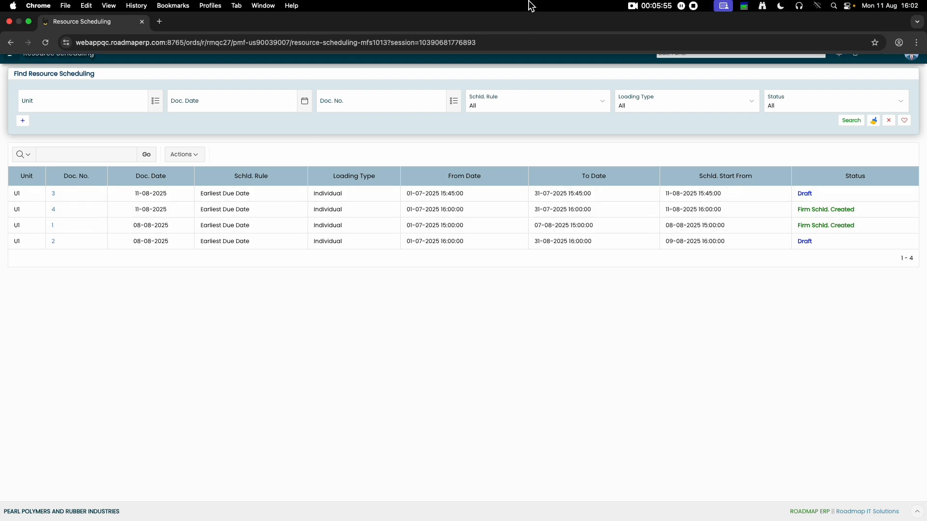